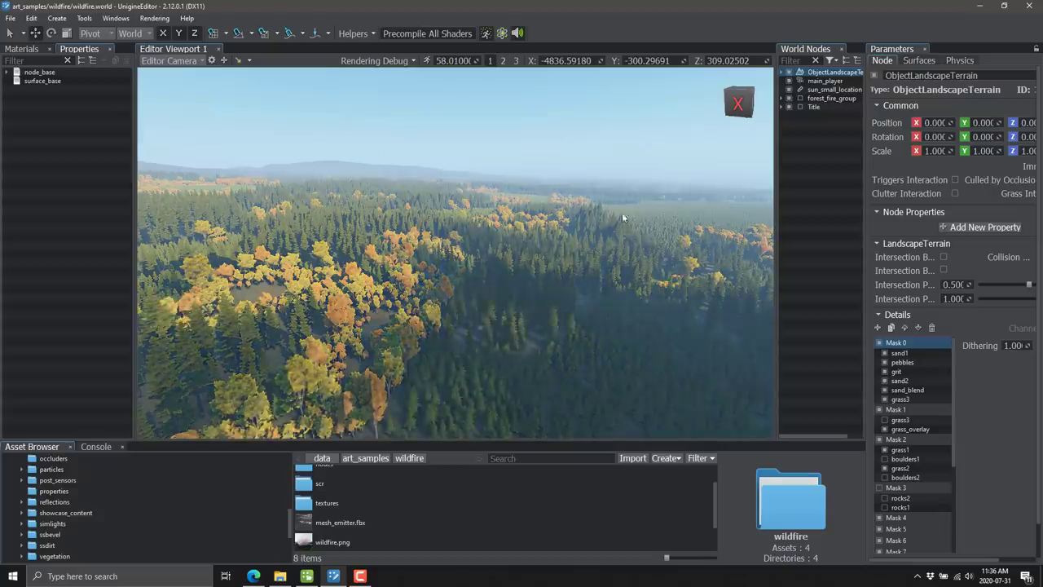
Tilt the camera down and pull back so the burning trees and rising smoke fill the view.
mouse_move(462, 214)
right_mouse_down()
mouse_move(428, 245)
mouse_move(304, 239)
mouse_move(640, 263)
mouse_move(526, 261)
mouse_move(532, 242)
mouse_move(553, 236)
mouse_move(576, 256)
mouse_move(588, 290)
mouse_move(589, 269)
mouse_move(425, 191)
mouse_move(396, 204)
mouse_move(477, 204)
mouse_move(494, 259)
mouse_move(469, 226)
mouse_move(628, 234)
mouse_move(424, 239)
mouse_move(572, 253)
mouse_move(430, 228)
mouse_move(503, 279)
right_mouse_up()
key("s")
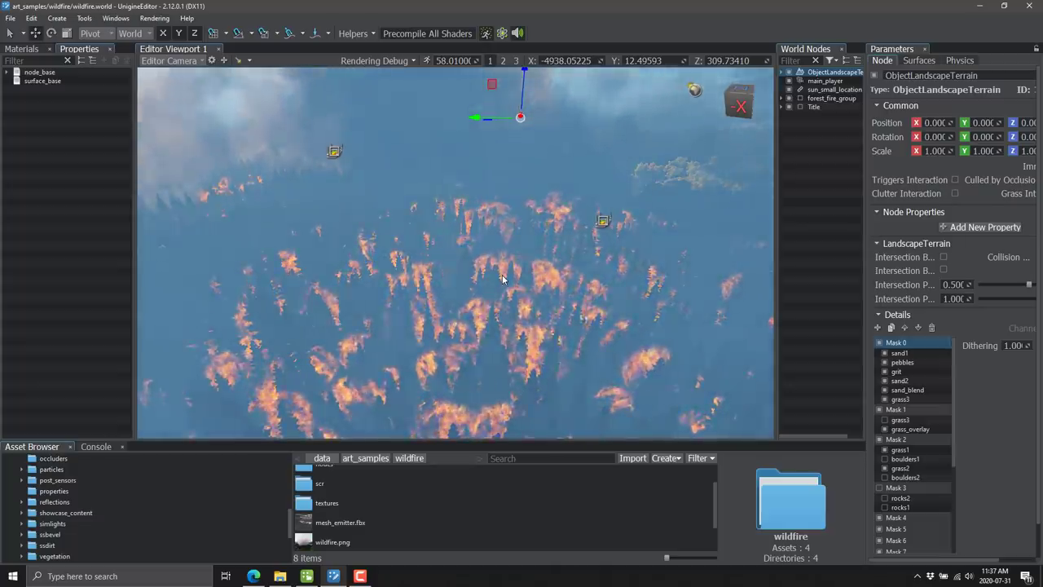
mouse_move(502, 278)
right_mouse_down()
mouse_move(353, 198)
mouse_move(365, 198)
mouse_move(388, 230)
mouse_move(243, 257)
mouse_move(273, 290)
mouse_move(528, 296)
mouse_move(561, 254)
mouse_move(573, 310)
mouse_move(700, 234)
mouse_move(855, 233)
mouse_move(554, 255)
mouse_move(614, 203)
mouse_move(617, 212)
mouse_move(485, 216)
mouse_move(460, 241)
mouse_move(466, 255)
mouse_move(329, 259)
mouse_move(498, 364)
right_mouse_up()
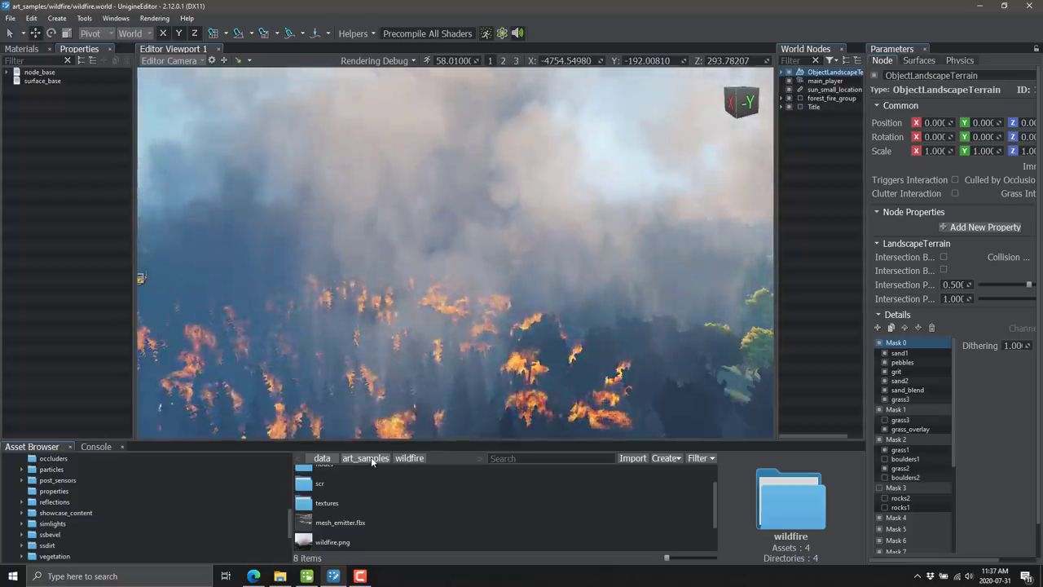
Open particles_curves.world from the art_samples > particles folder in the Asset Browser.
left_click(372, 461)
scroll(400, 475, "down", 5)
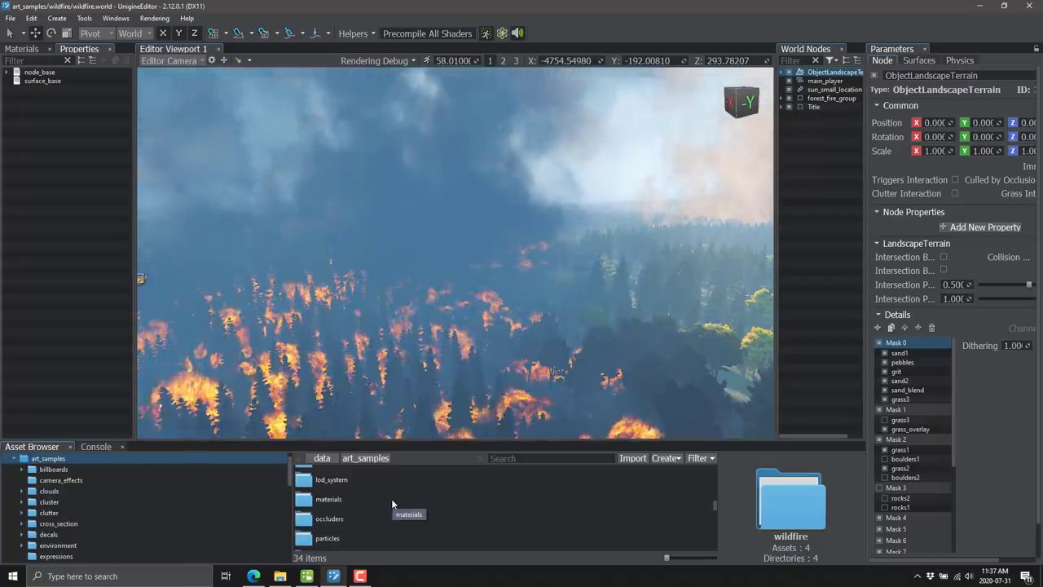
double_click(324, 538)
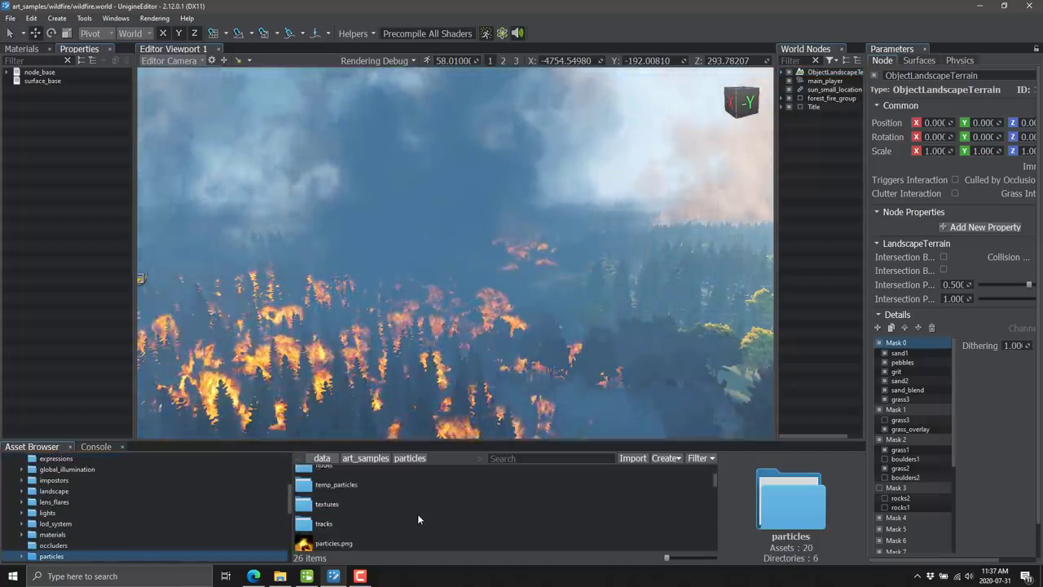
scroll(418, 514, "down", 4)
scroll(417, 513, "down", 3)
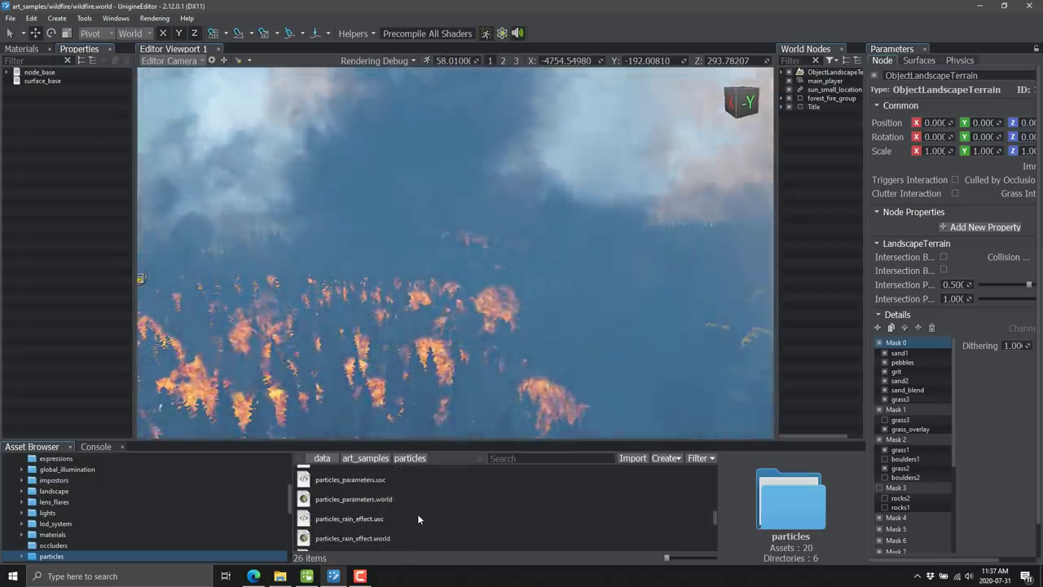
scroll(417, 513, "down", 3)
scroll(417, 514, "up", 6)
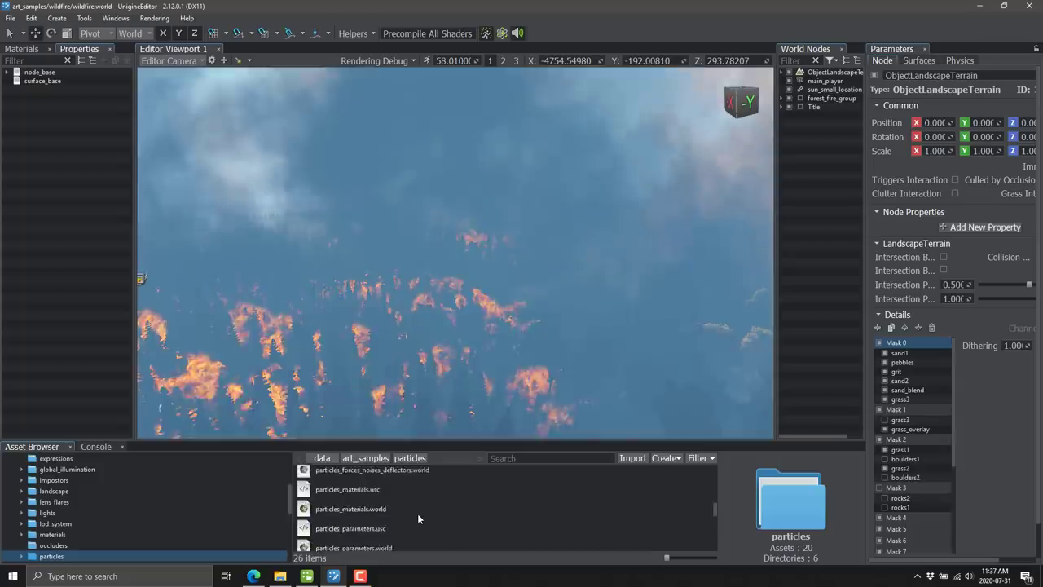
double_click(347, 529)
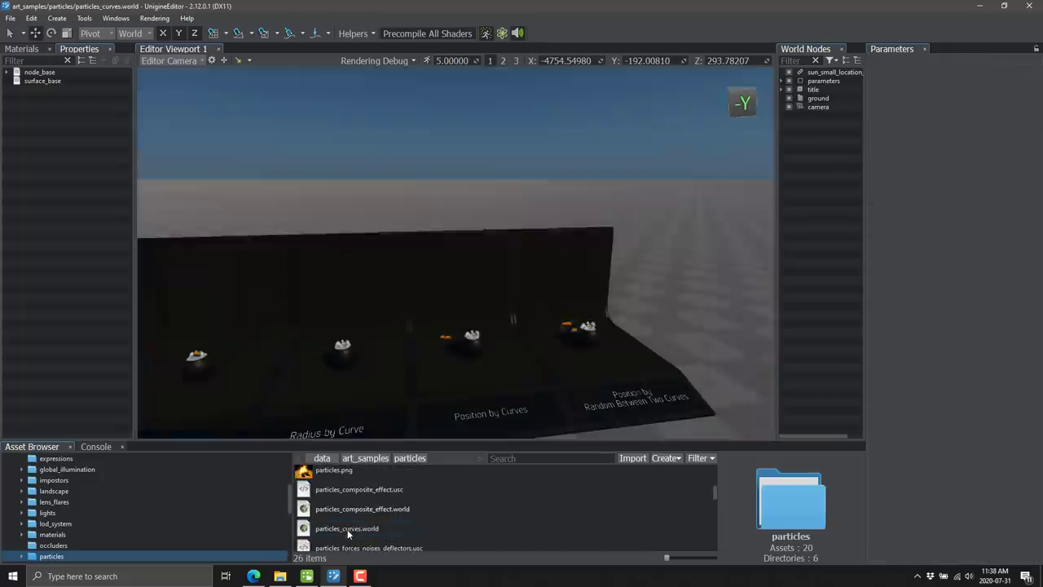
Move the camera to the Position by Curves pedestal and select the middle pot's emitter_spot_p1.
right_click_drag(319, 263, 416, 285)
key("d")
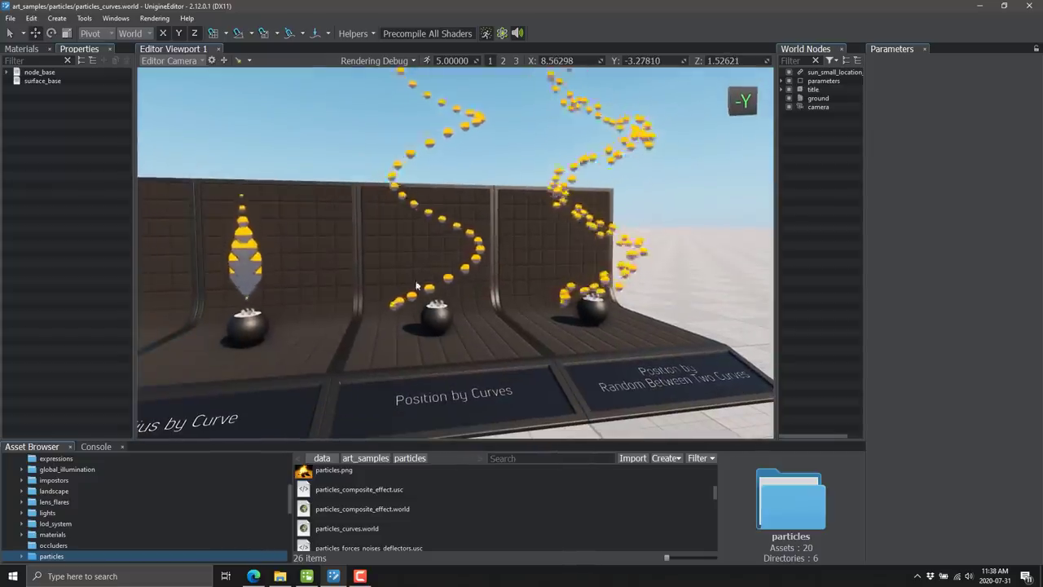
left_click(447, 323)
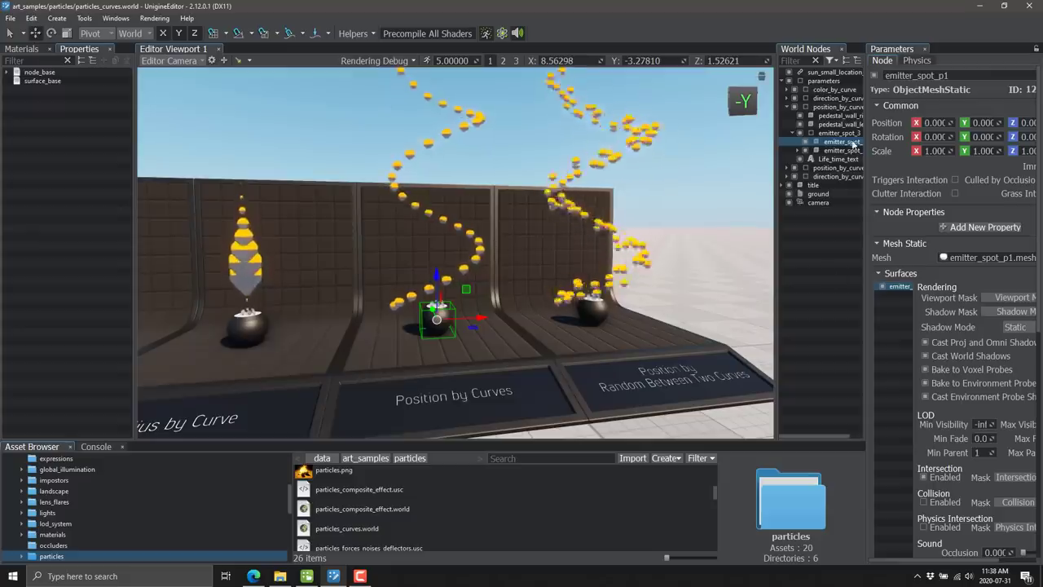
key("F2")
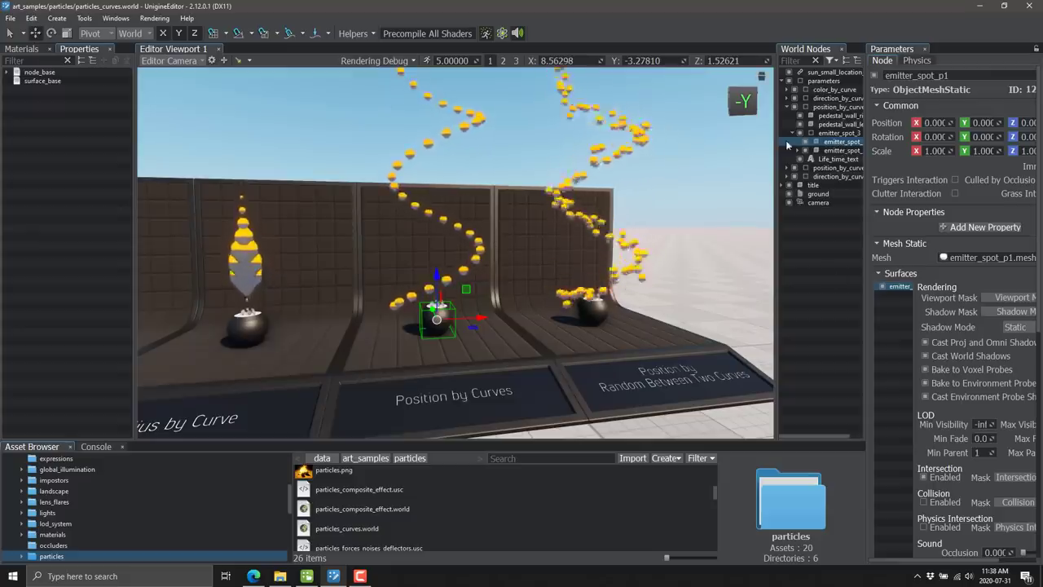
Select ObjectParticles_0 under emitter_spot_p2 and open its Position curve from Behavior After Emission.
left_click(796, 150)
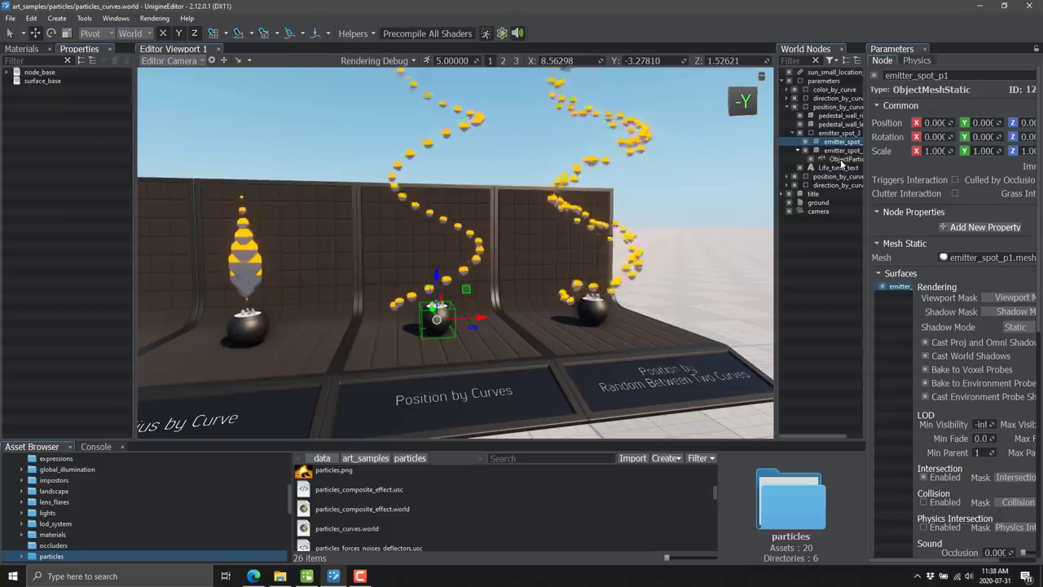
left_click_drag(777, 171, 703, 172)
left_click_drag(865, 180, 797, 187)
scroll(920, 340, "down", 5)
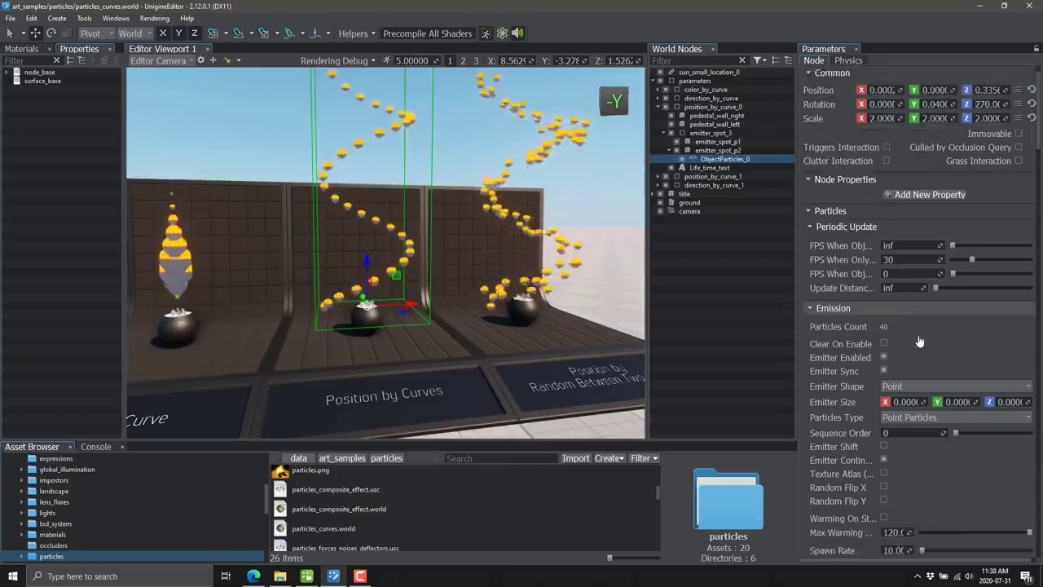
scroll(919, 340, "down", 8)
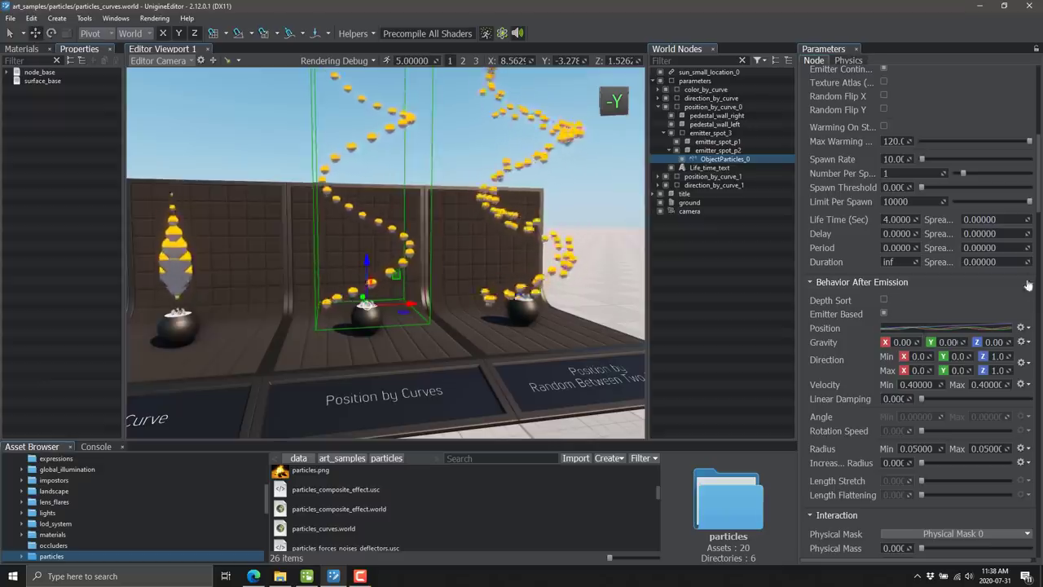
left_click(937, 329)
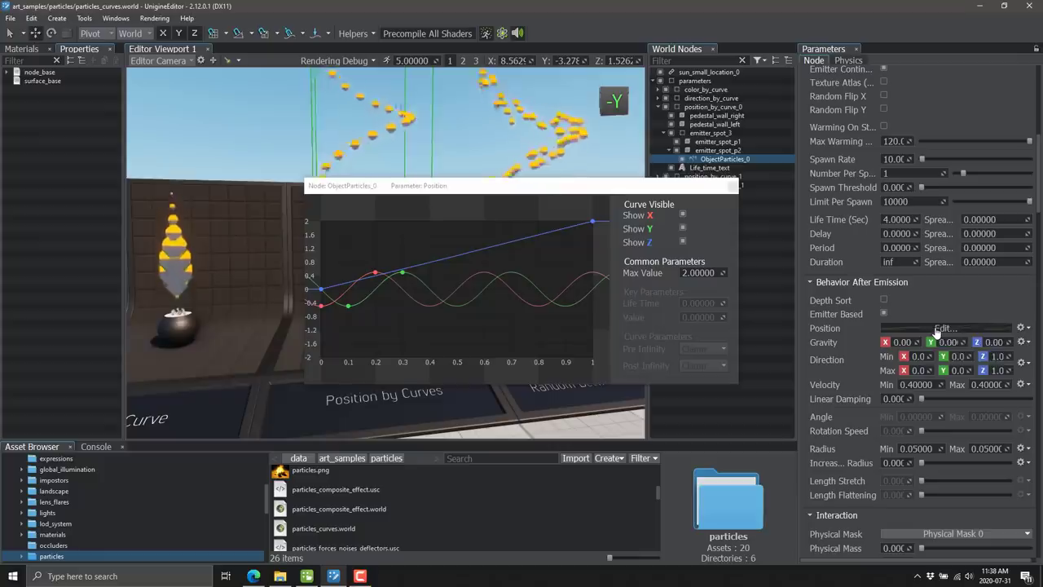
Drag the X, Y and Z Position curve keys, moving the end key to 0.89, then close the editor.
left_click(633, 193)
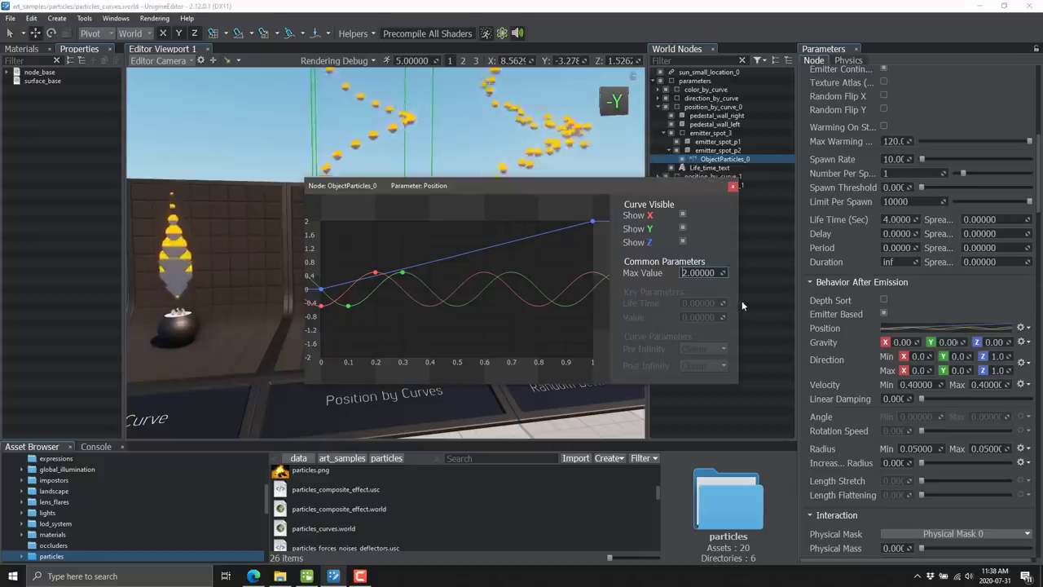
left_click_drag(513, 186, 756, 201)
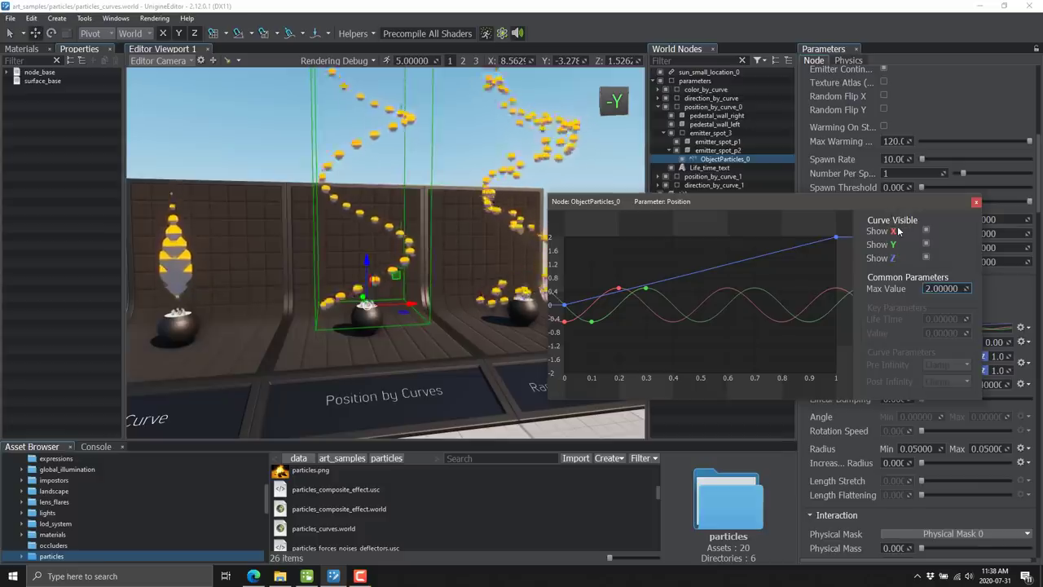
left_click_drag(620, 291, 591, 310)
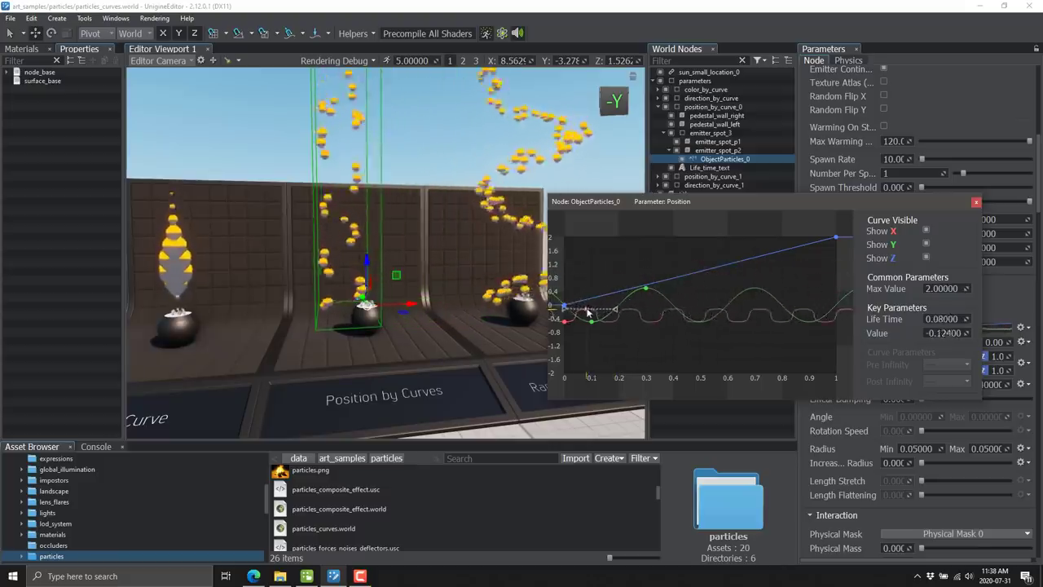
left_click_drag(648, 290, 652, 312)
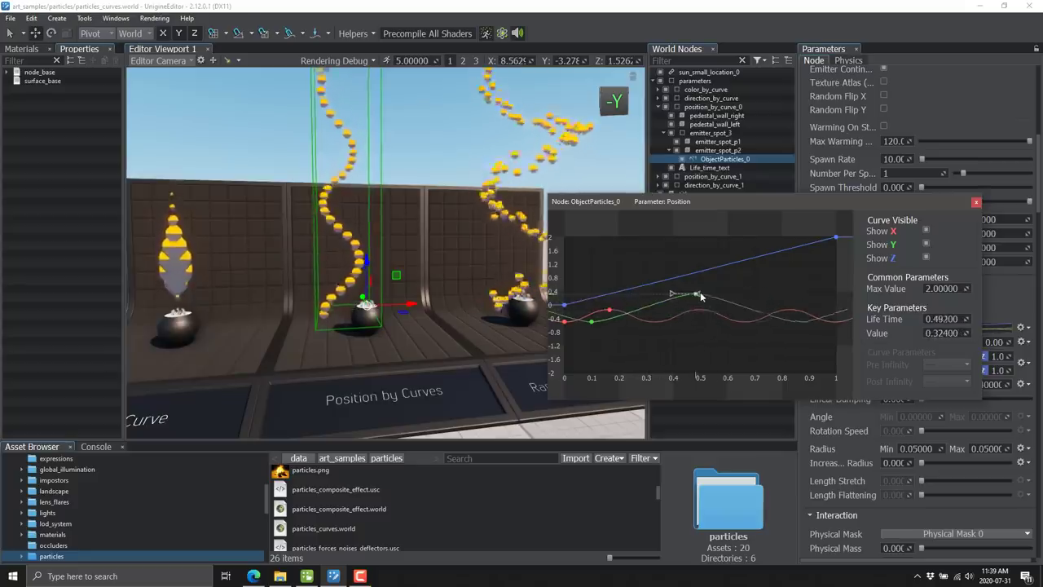
left_click_drag(837, 242, 807, 267)
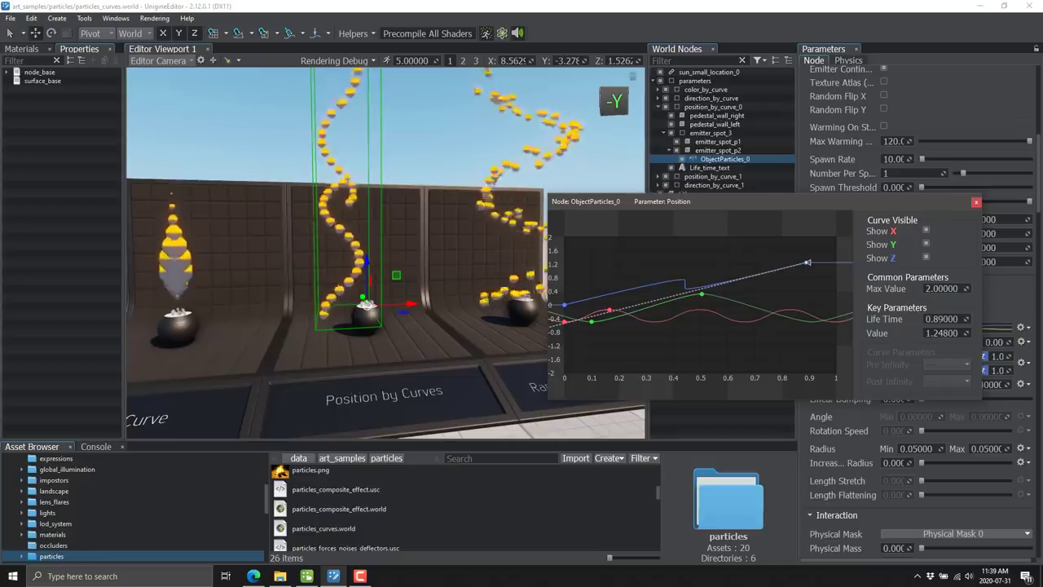
left_click(977, 203)
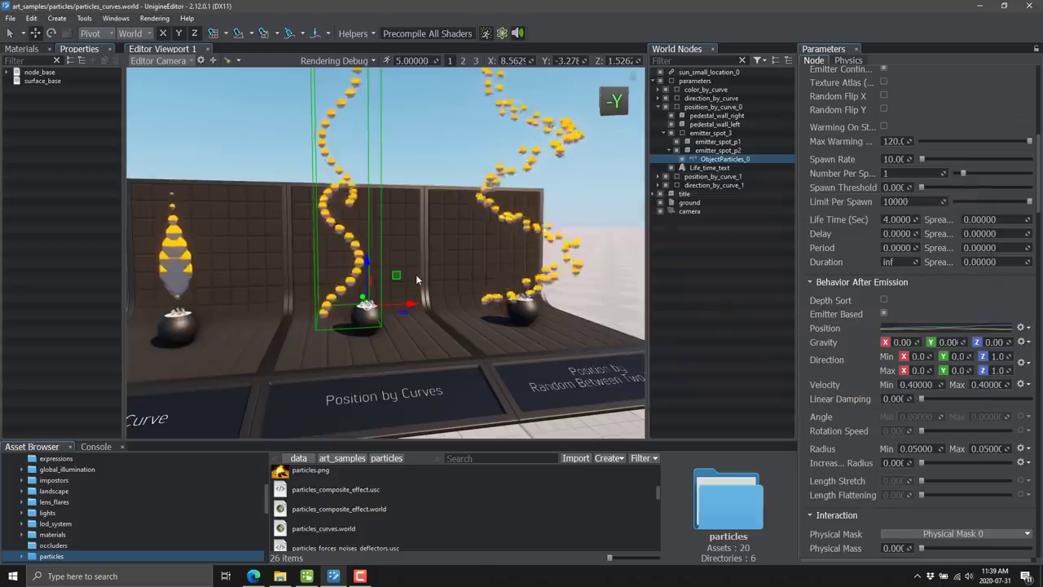
mouse_move(402, 256)
right_mouse_down()
mouse_move(432, 262)
mouse_move(266, 212)
mouse_move(331, 270)
mouse_move(387, 260)
right_mouse_up()
Raise the camera, add an ObjectCloudLayer to the scene, and orbit to view the clouds.
key("e")
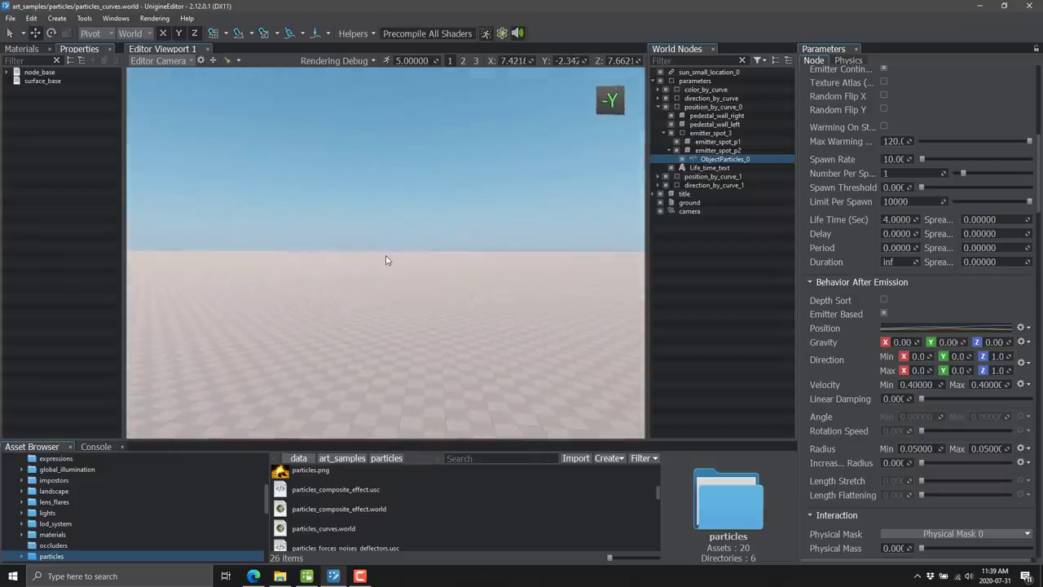
left_click(56, 19)
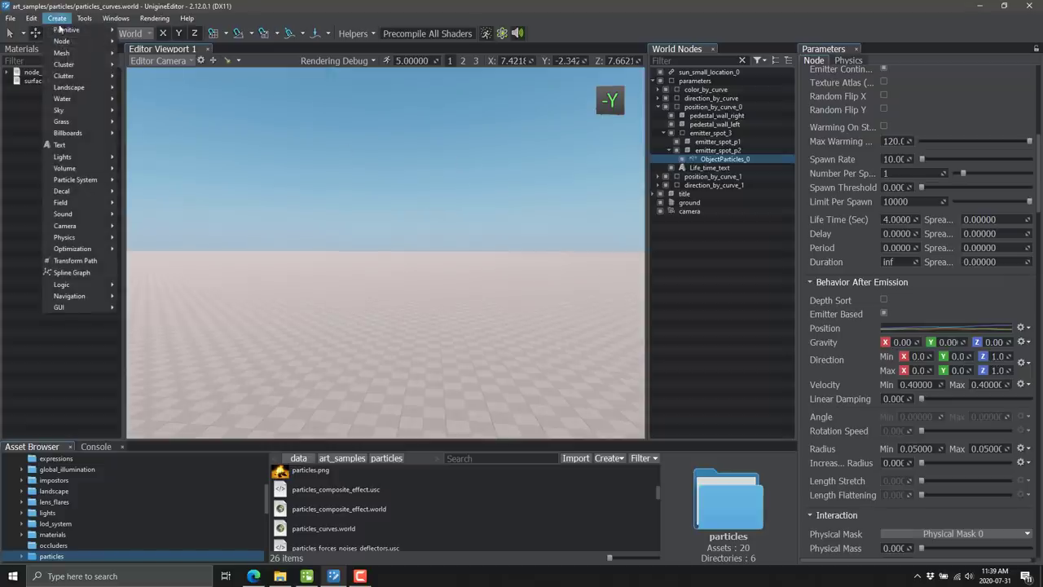
mouse_move(72, 88)
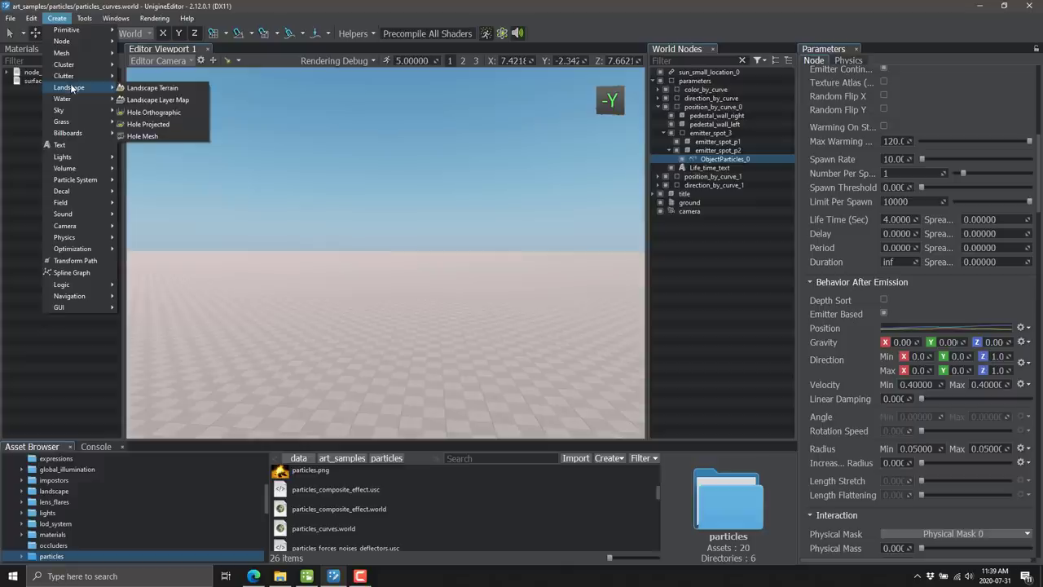
mouse_move(75, 110)
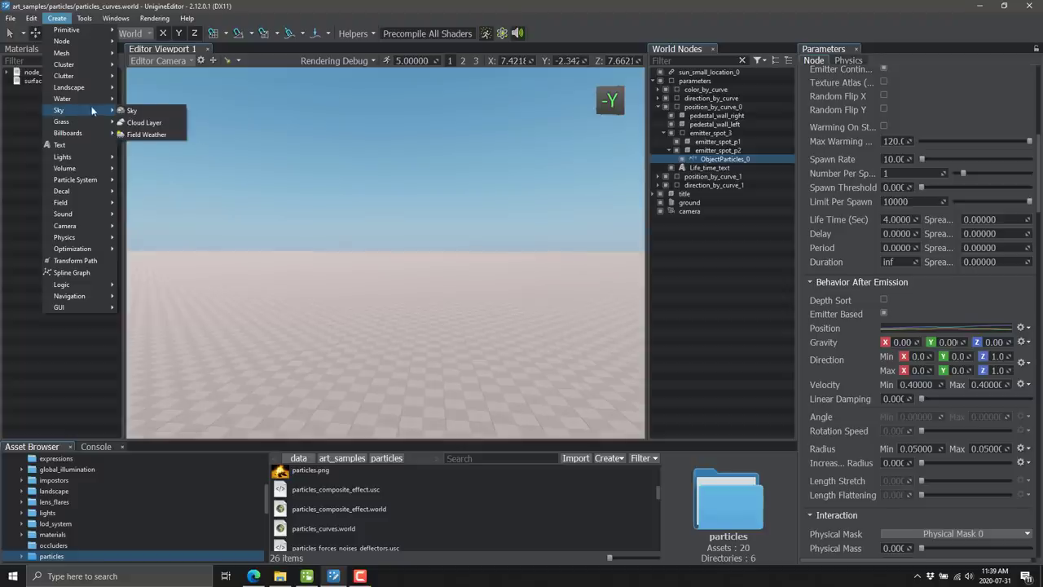
left_click(145, 123)
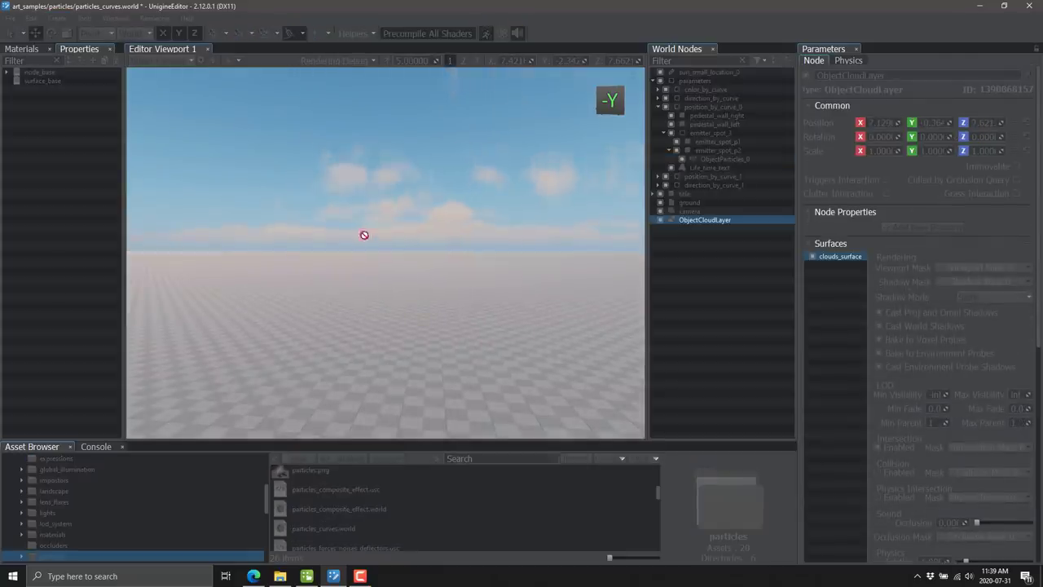
right_click_drag(471, 293, 614, 259)
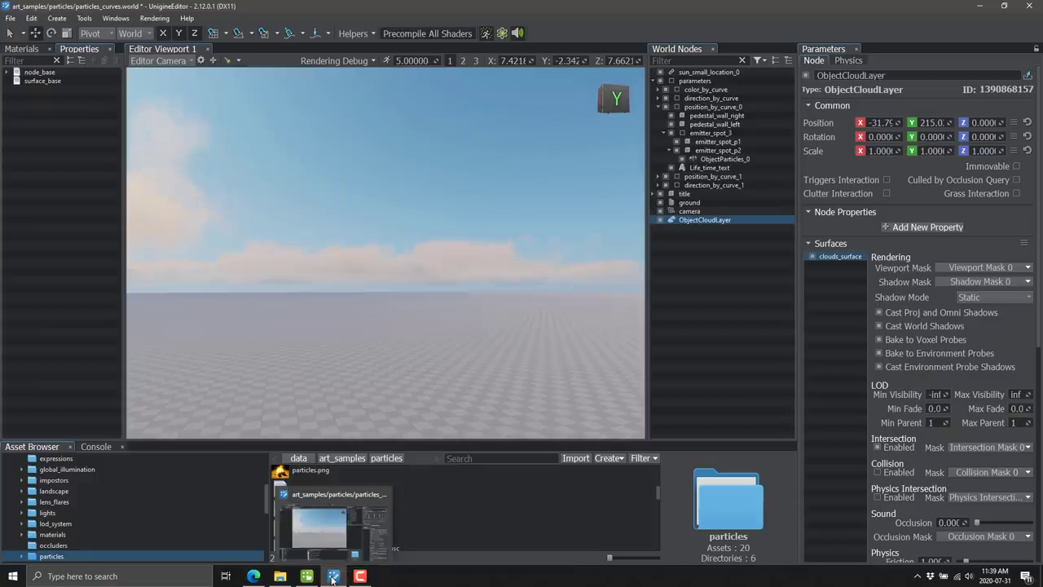
In SDK Browser, check the installed 2.12 SDKs and the VFX add-on, then return to My Projects.
left_click(306, 577)
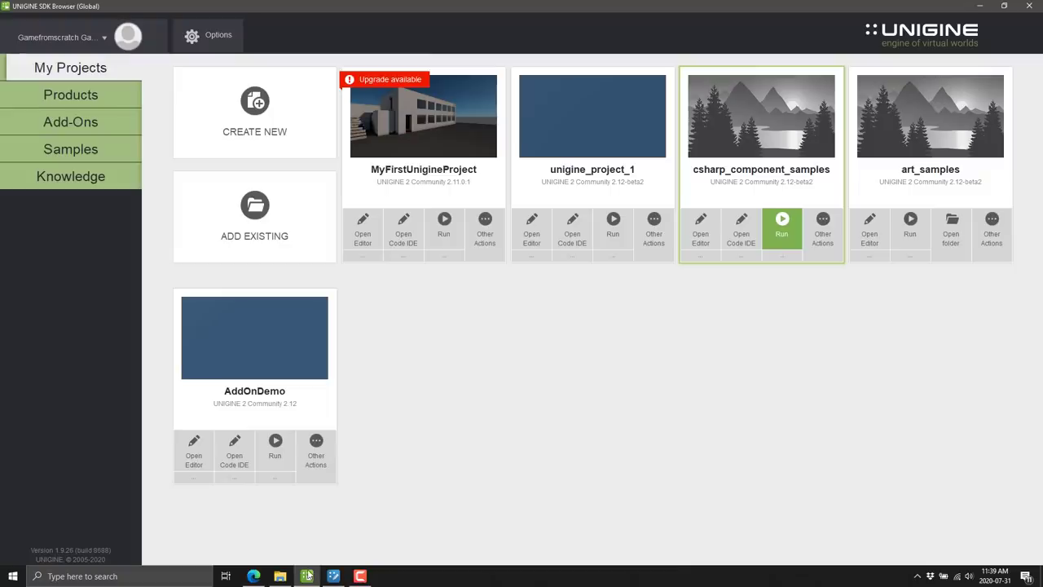
left_click(48, 99)
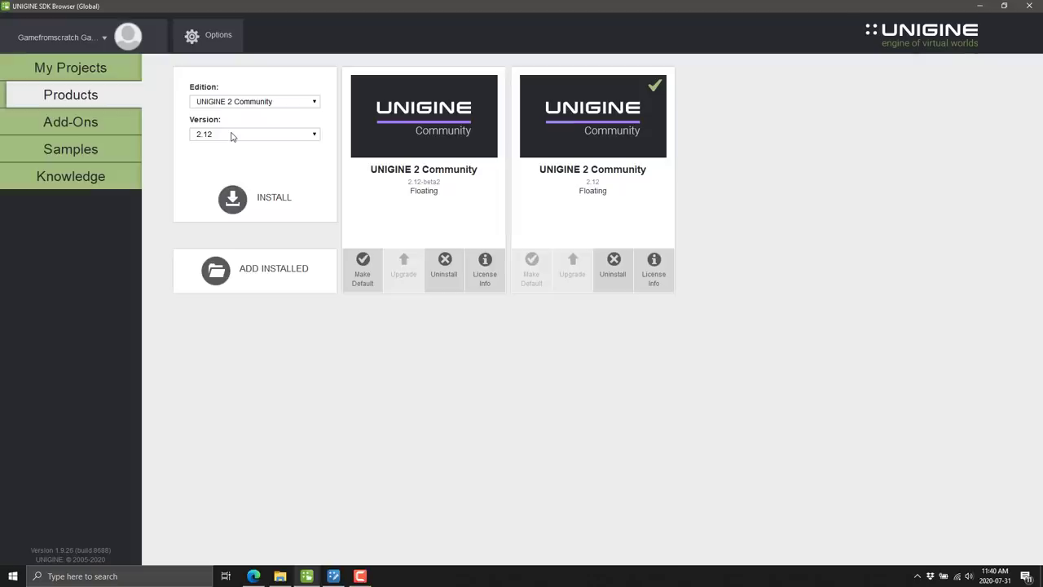
left_click(102, 122)
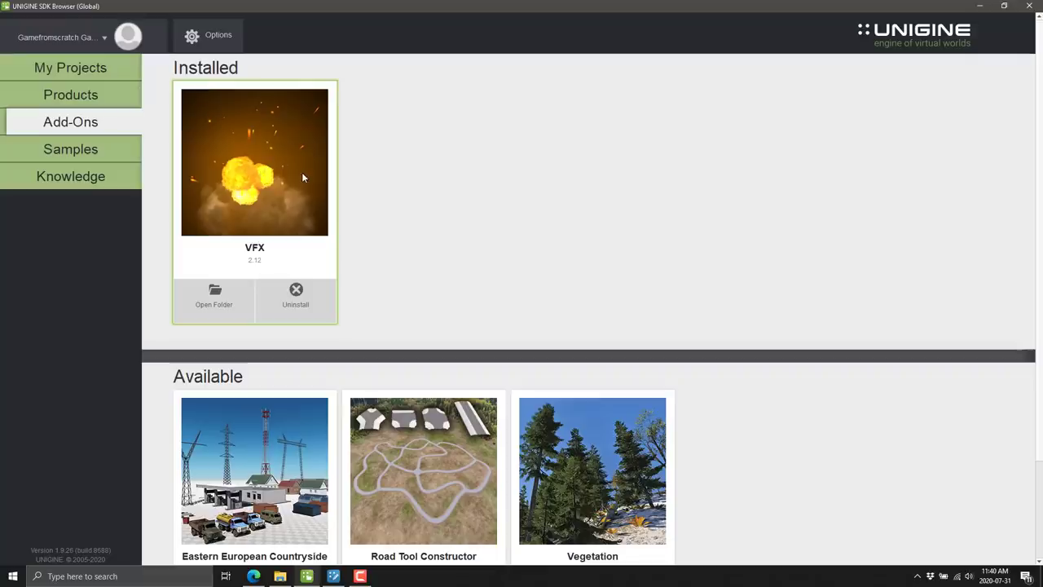
left_click(72, 94)
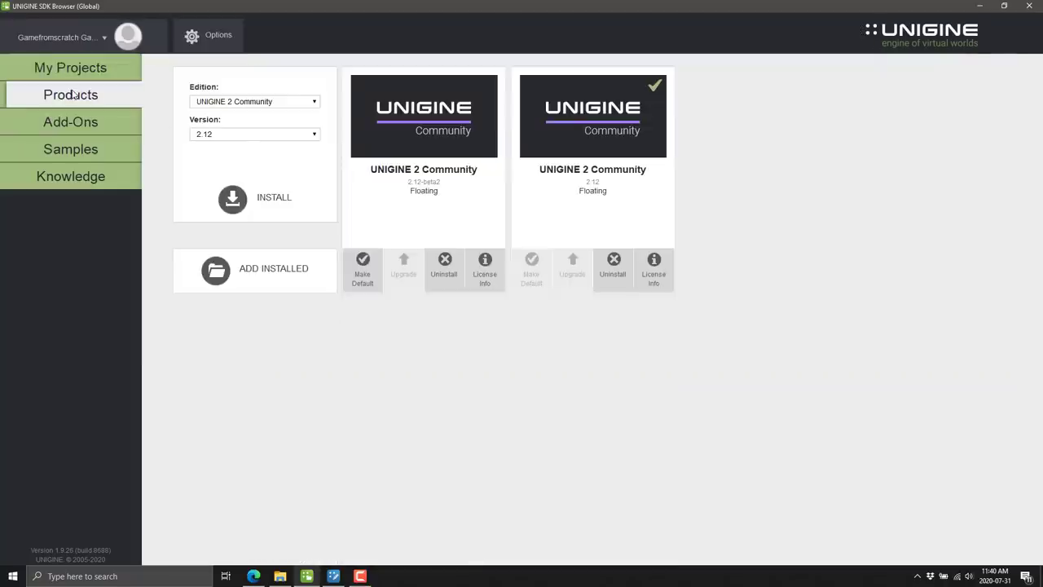
left_click(68, 72)
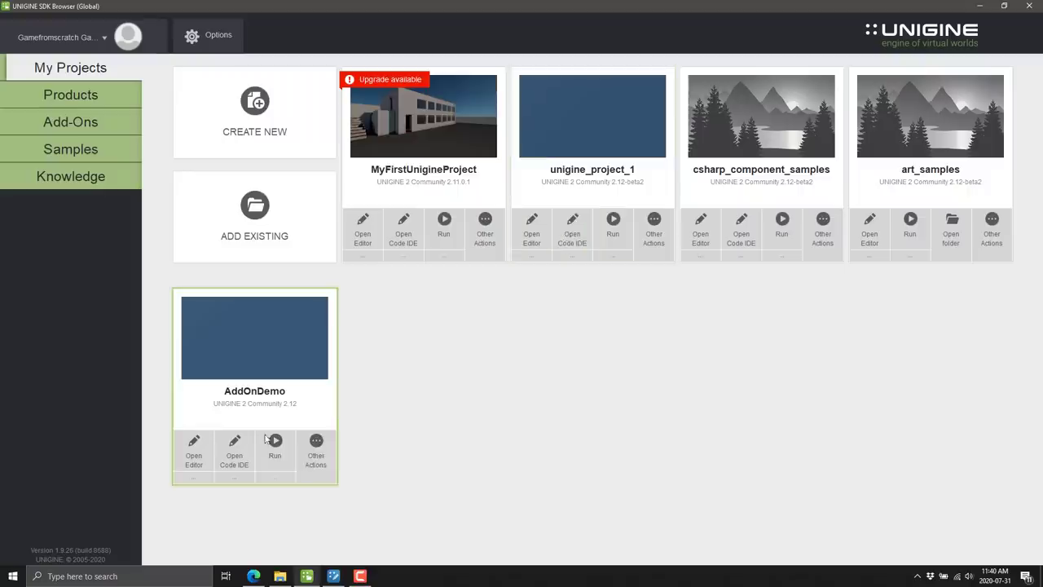
Check that AddOnDemo's project configuration lists the VFX add-on, closing both dialogs without changes.
left_click(316, 450)
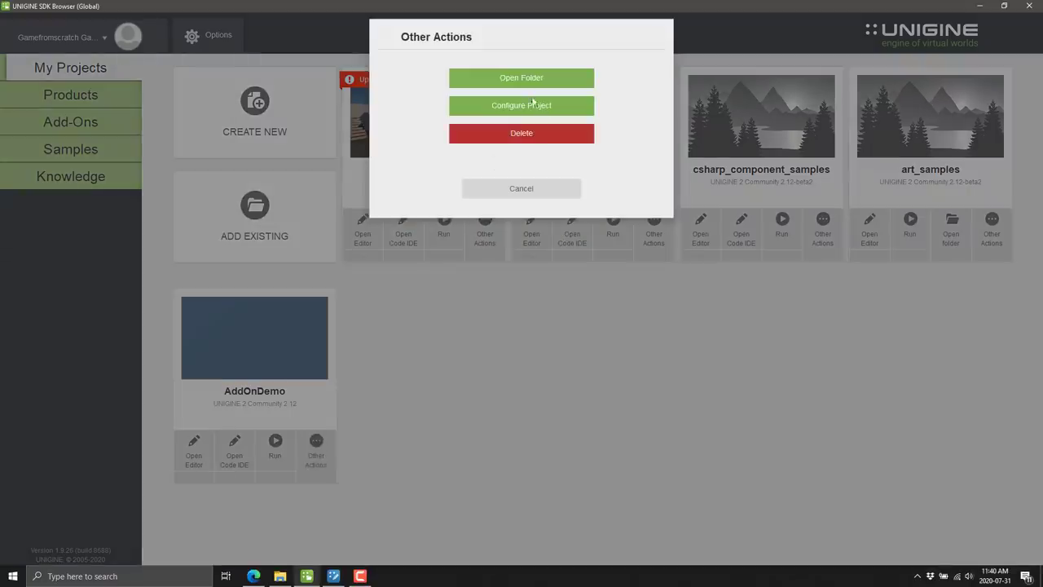
left_click(531, 104)
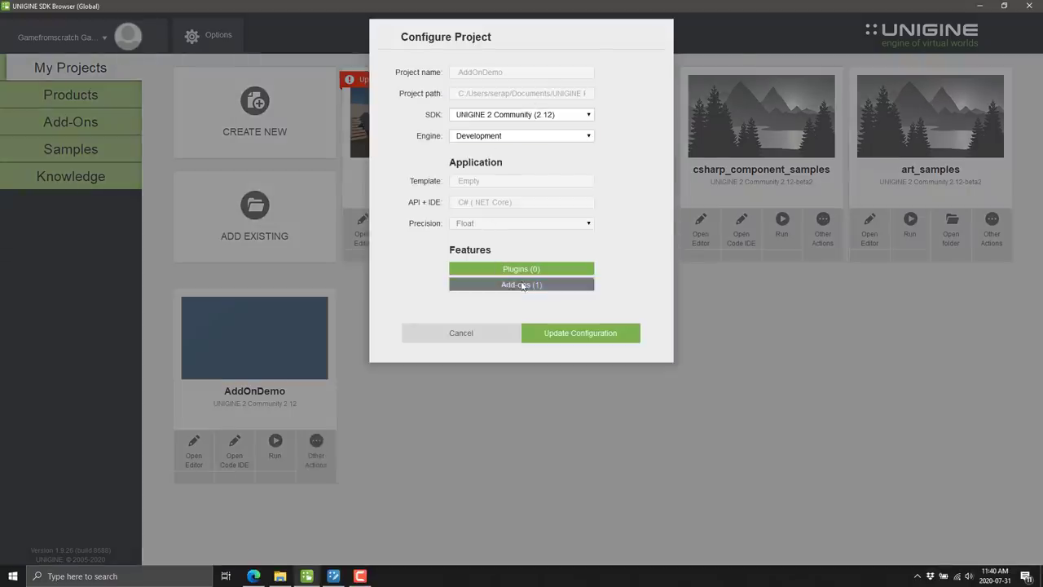
left_click(522, 284)
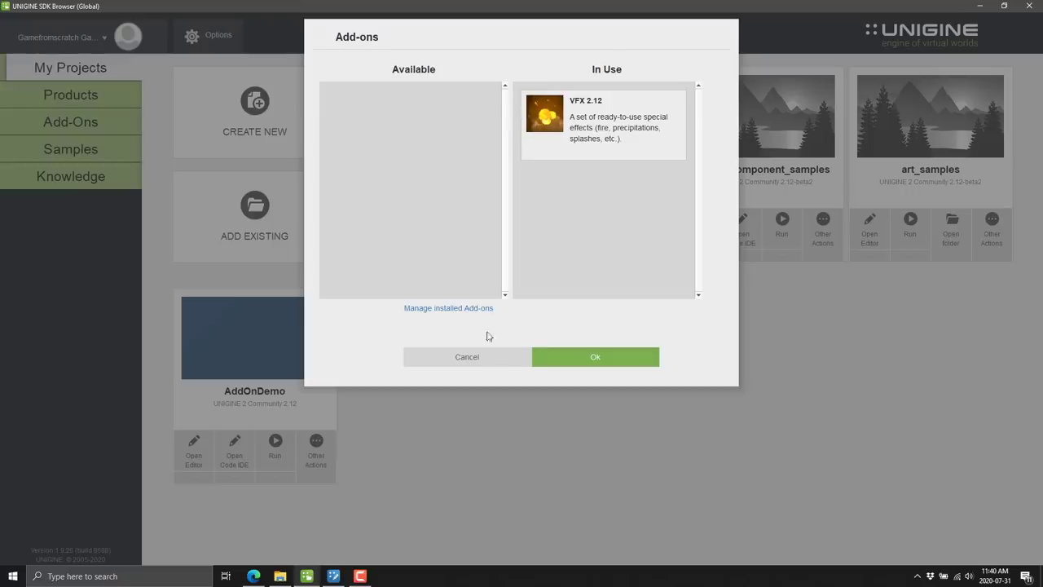
left_click(492, 357)
left_click(454, 340)
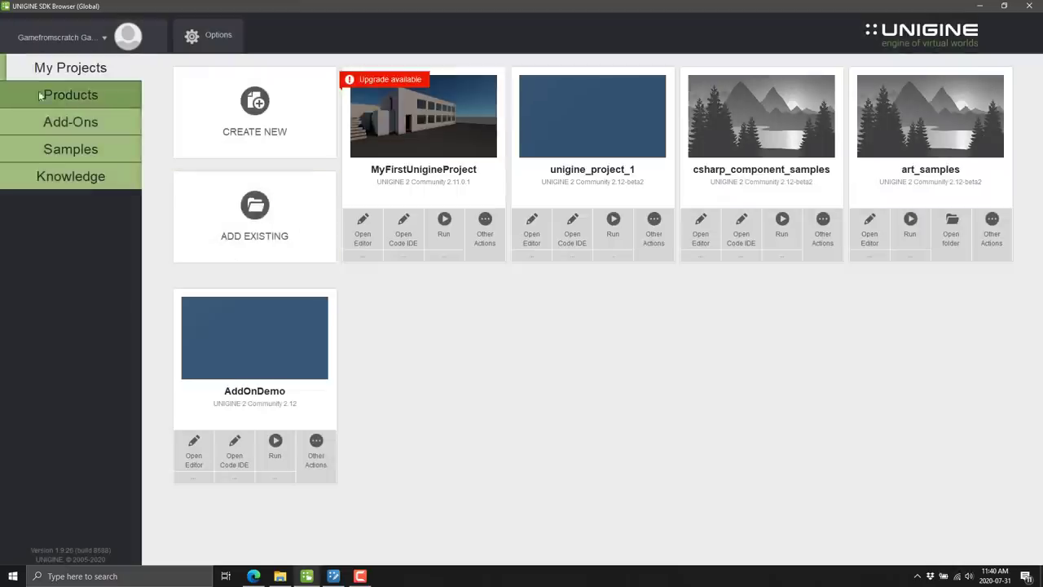
Review the Add-Ons list, then open the Samples categories.
left_click(72, 121)
scroll(634, 473, "down", 1)
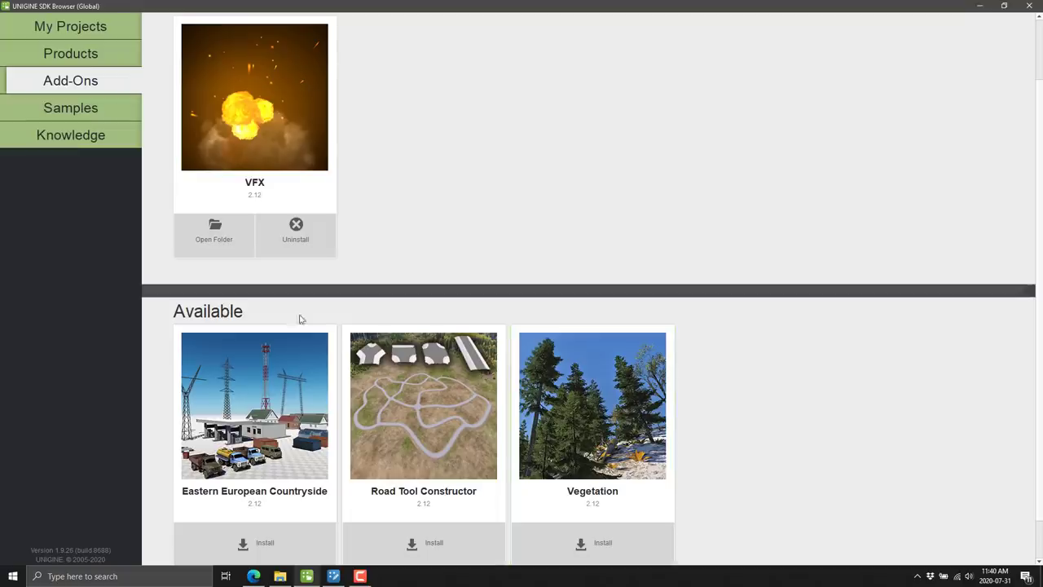
left_click(70, 108)
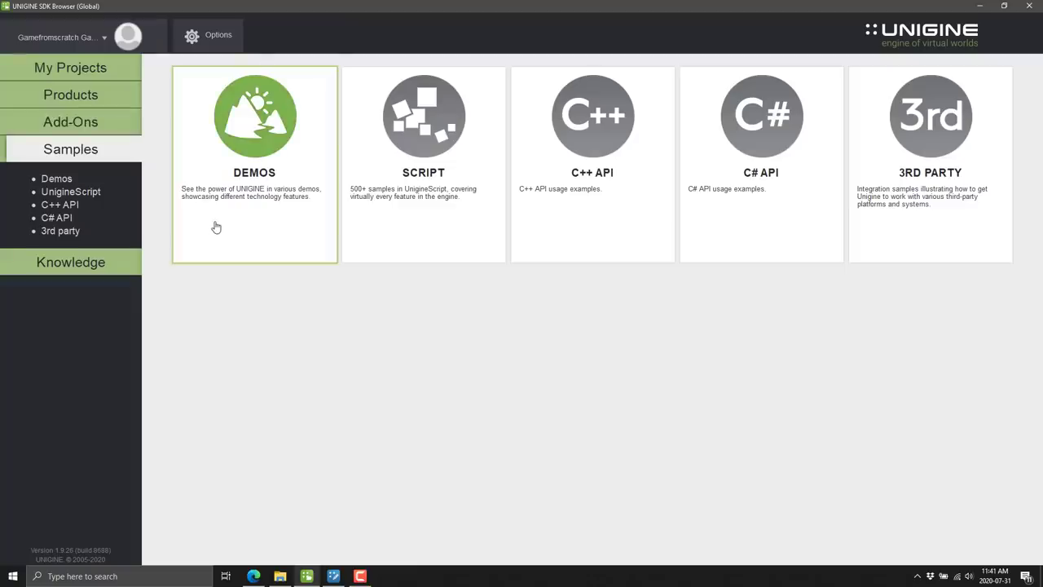
Browse the Demos list and the C# Third Person Platformer details, then return to Add-Ons.
left_click(63, 179)
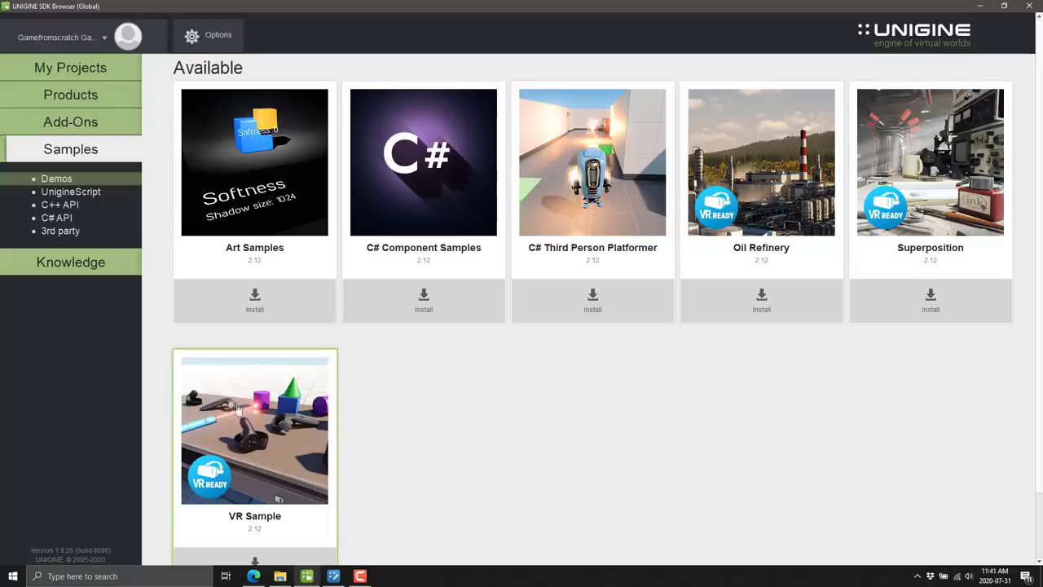
left_click(601, 161)
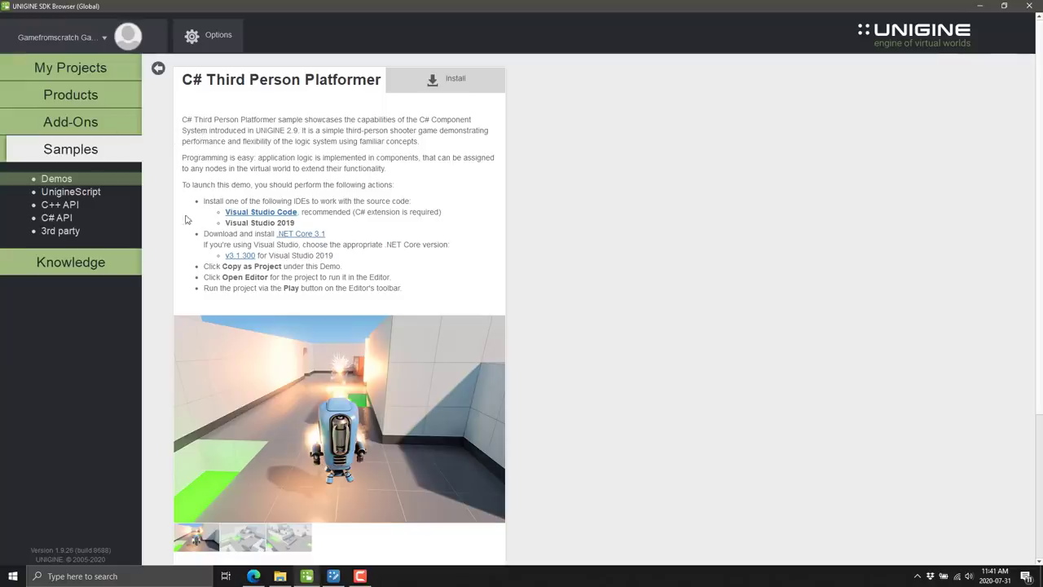
left_click(38, 180)
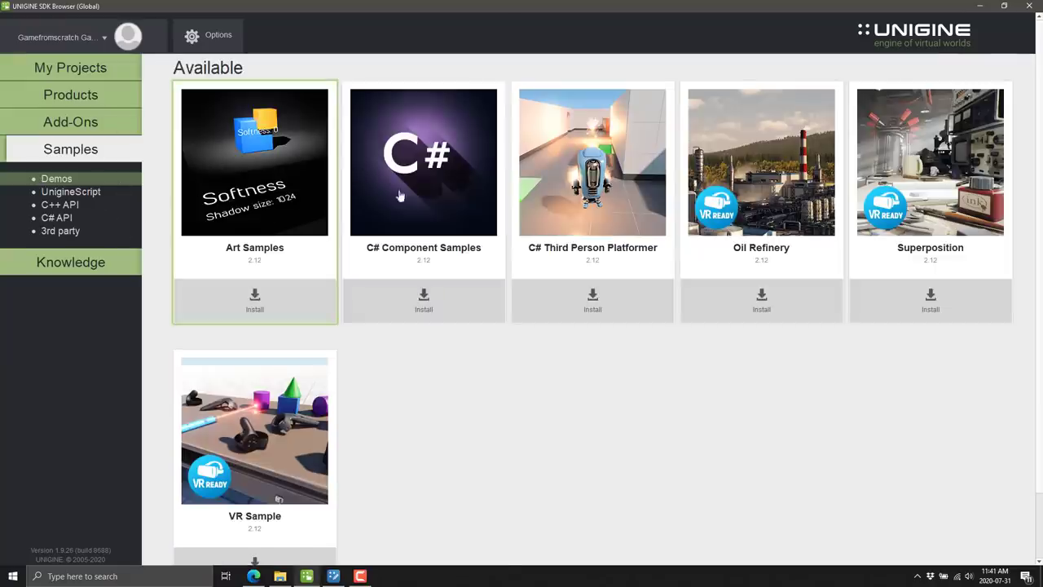
left_click(49, 124)
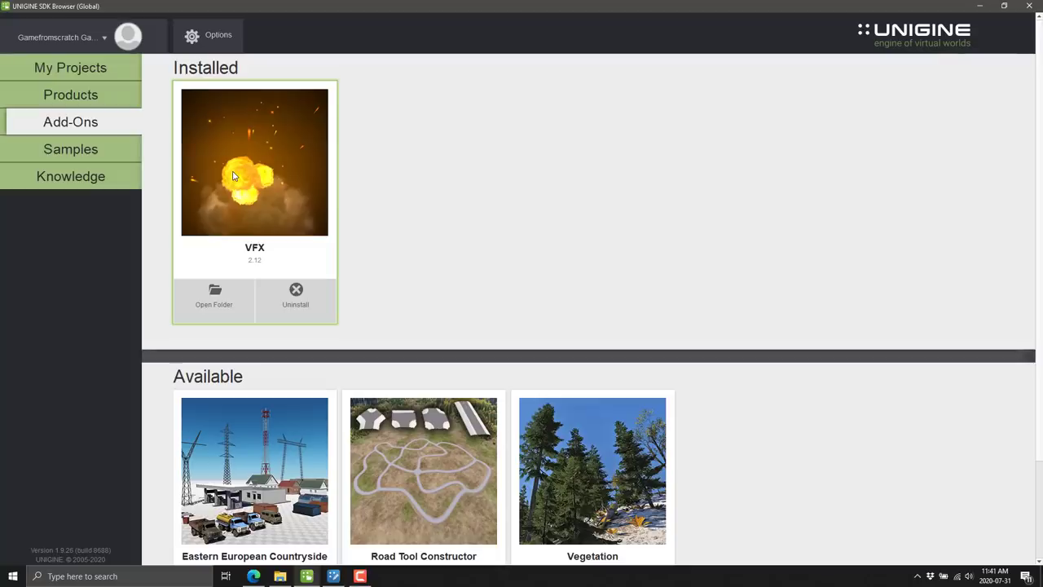
Switch back to the Editor and orbit toward the particle swirls, then switch to the 2.12 release notes.
key("alt+Tab")
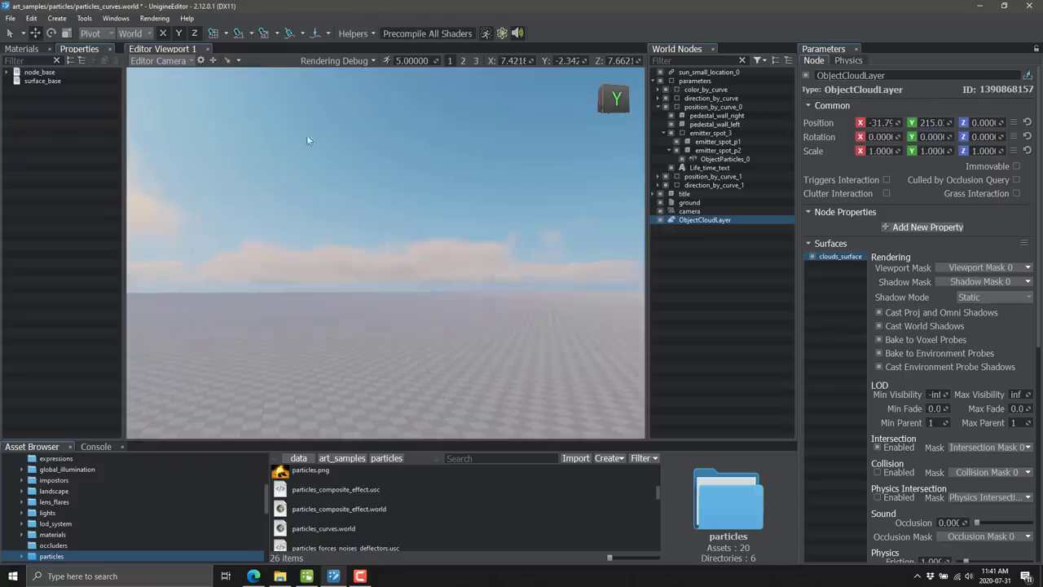
right_click_drag(306, 134, 640, 434)
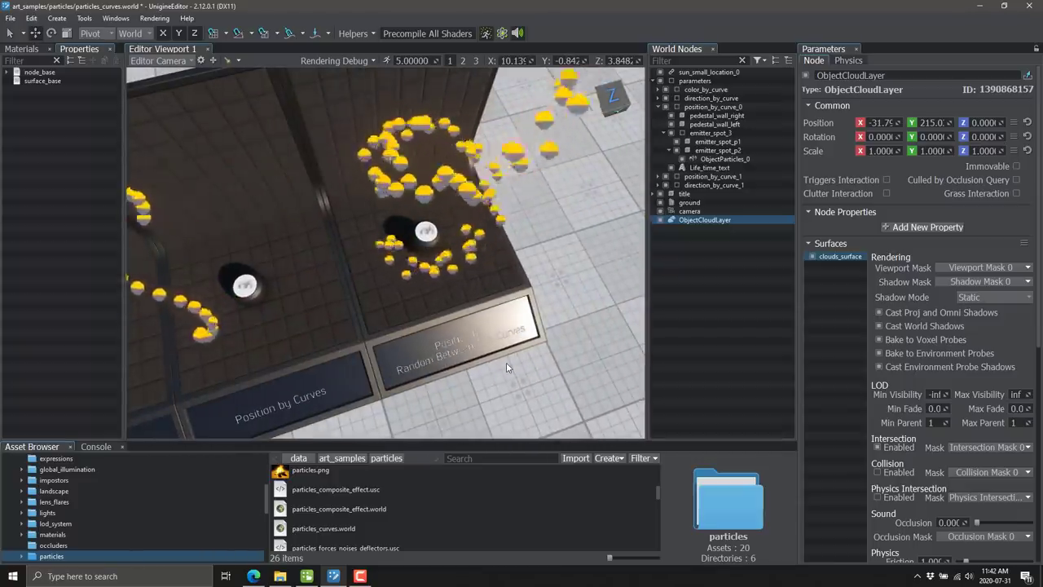
key("alt+Tab")
key("alt+Tab")
key("alt+Tab")
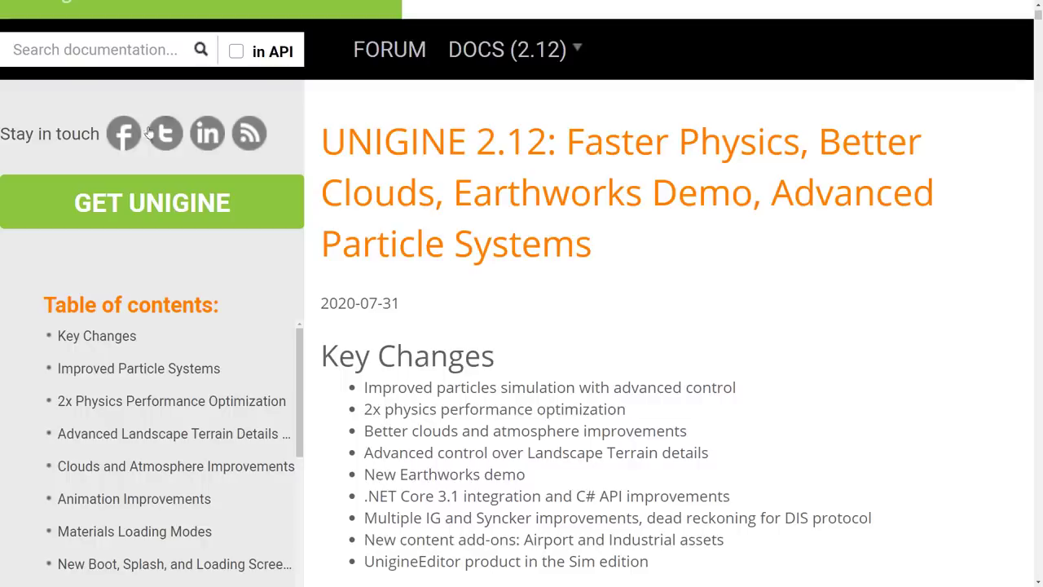
Scroll the UNIGINE 2.12 release notes past Key Changes to the Improved Particle Systems and new Curve Editor section.
scroll(685, 336, "down", 10)
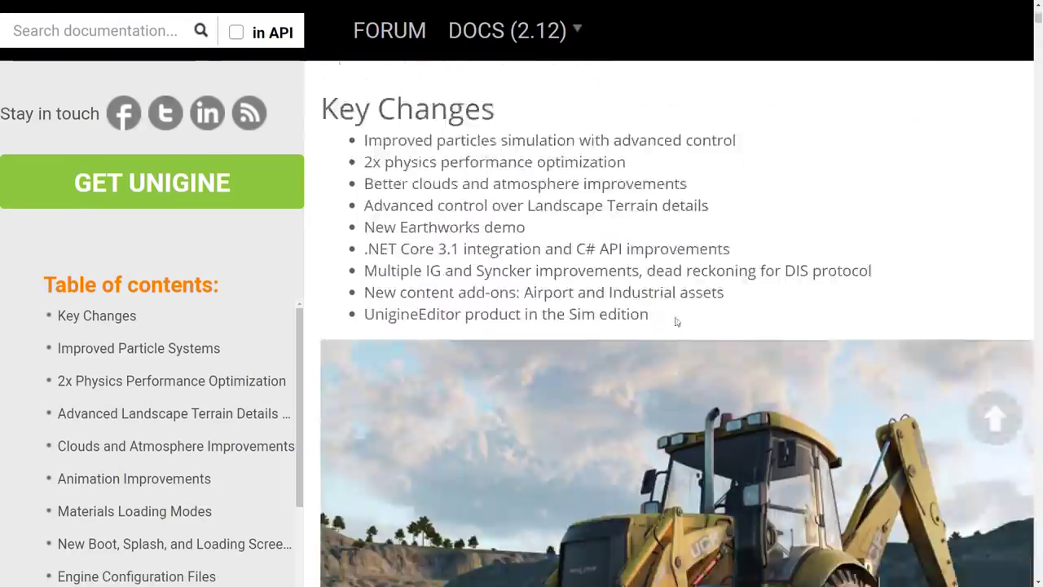
scroll(675, 313, "down", 4)
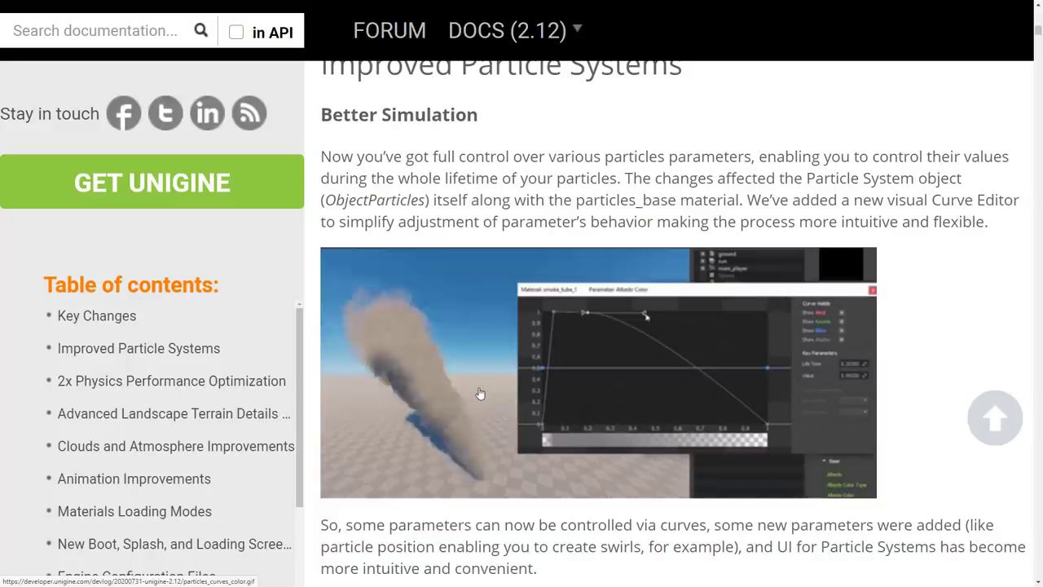
scroll(626, 387, "down", 2)
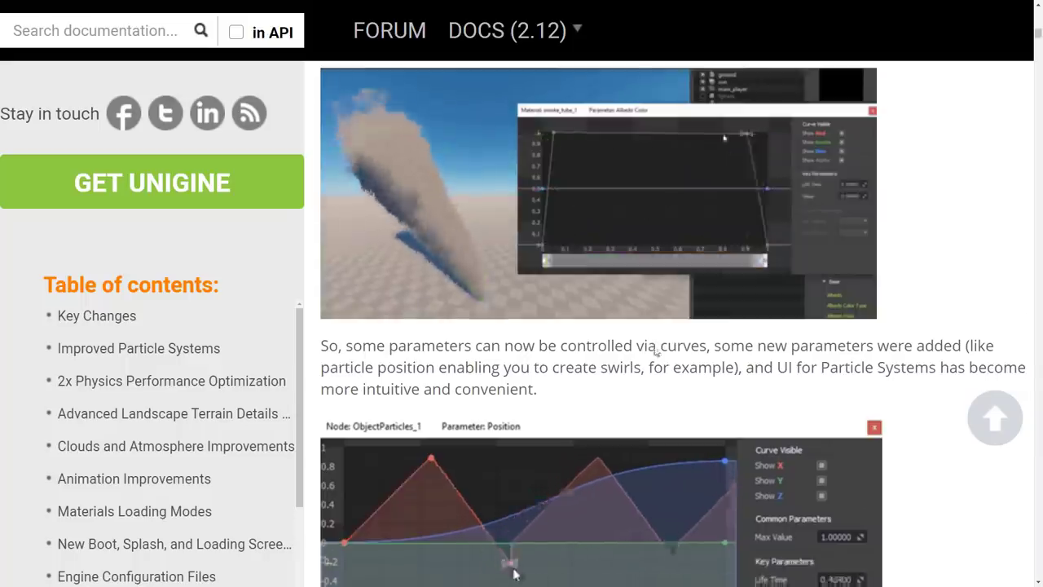
scroll(626, 387, "down", 3)
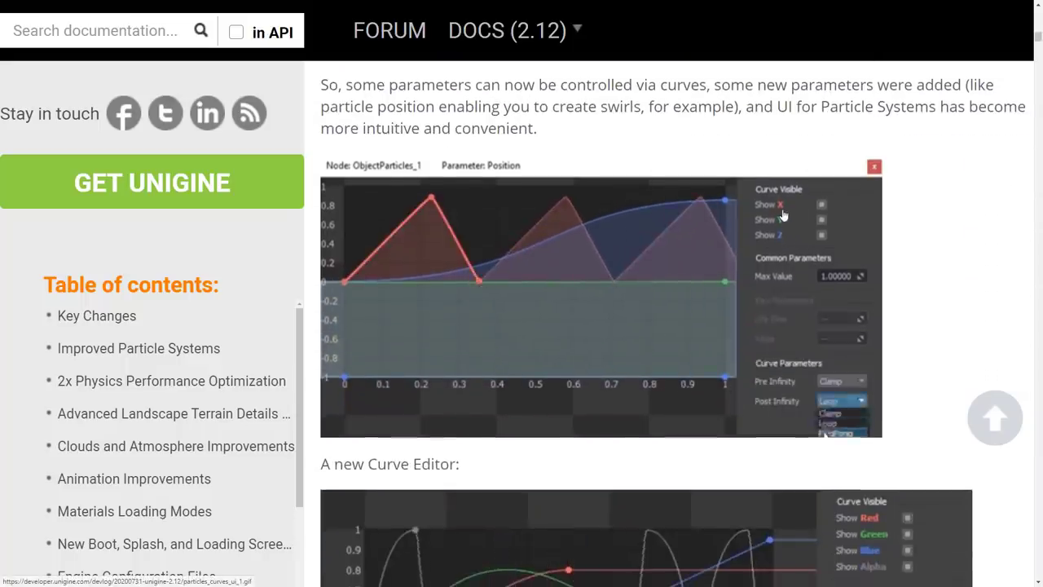
scroll(527, 244, "down", 4)
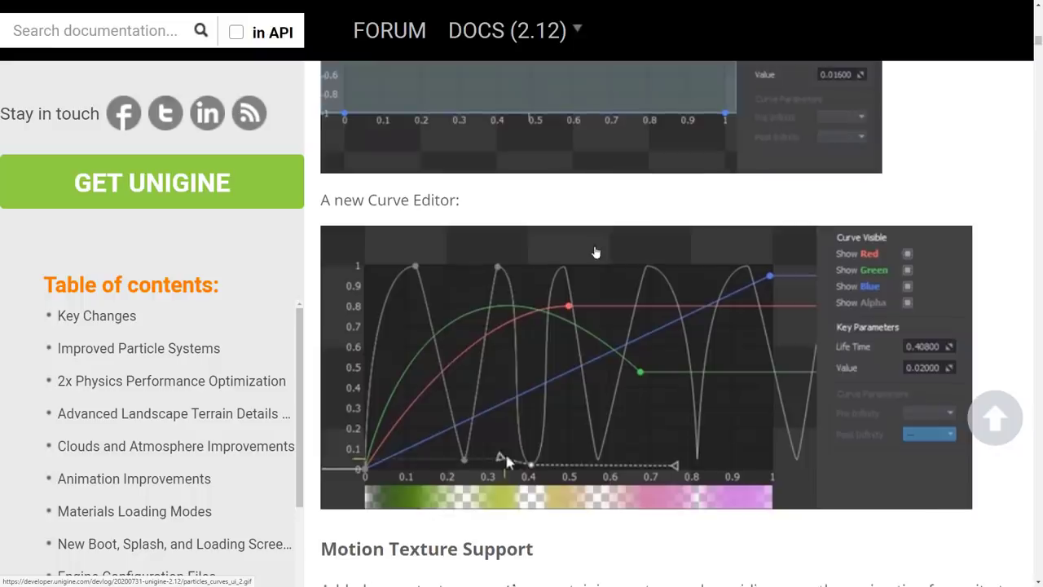